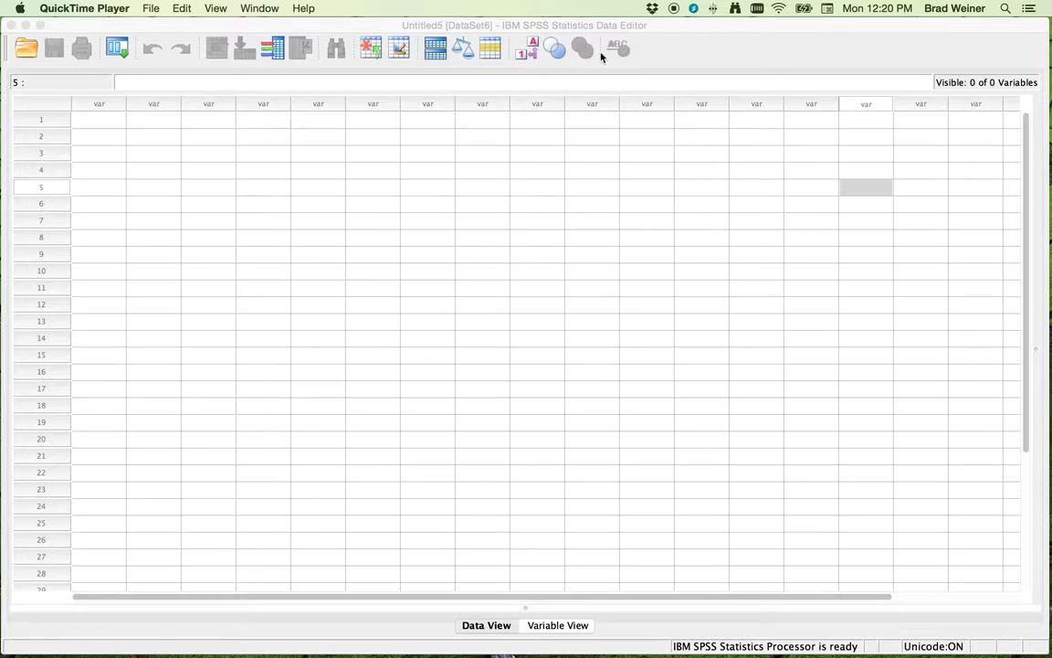
Activate the empty Untitled5 Data Editor and show the Window menu's list of open windows
click(553, 51)
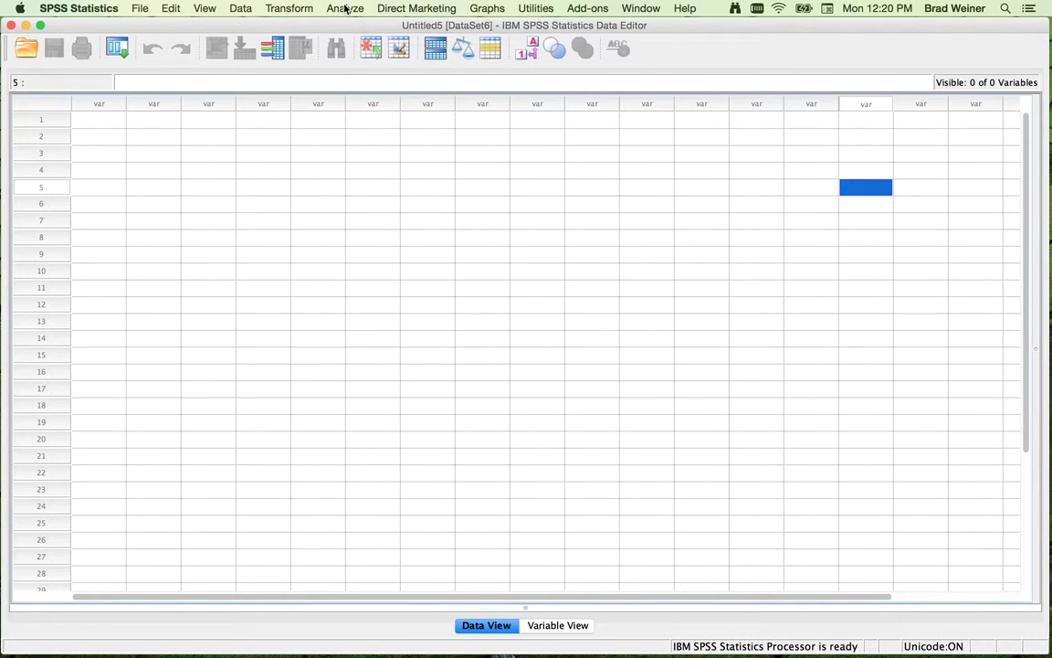
click(640, 8)
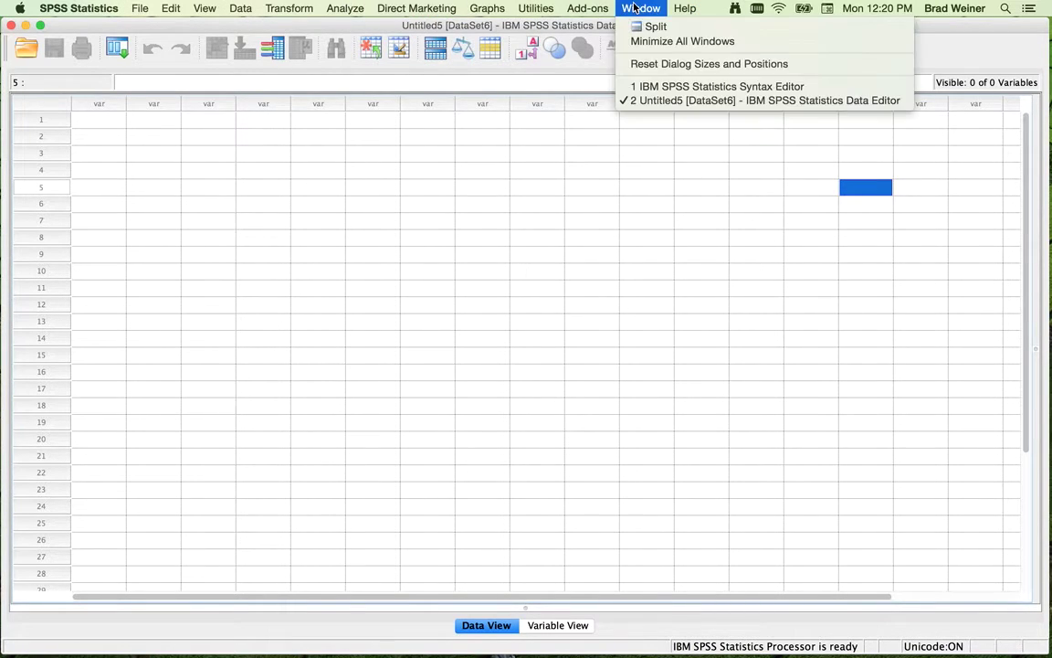
In the Syntax Editor, run the GET DATA through DATASET NAME lines to load babynames.csv
click(653, 87)
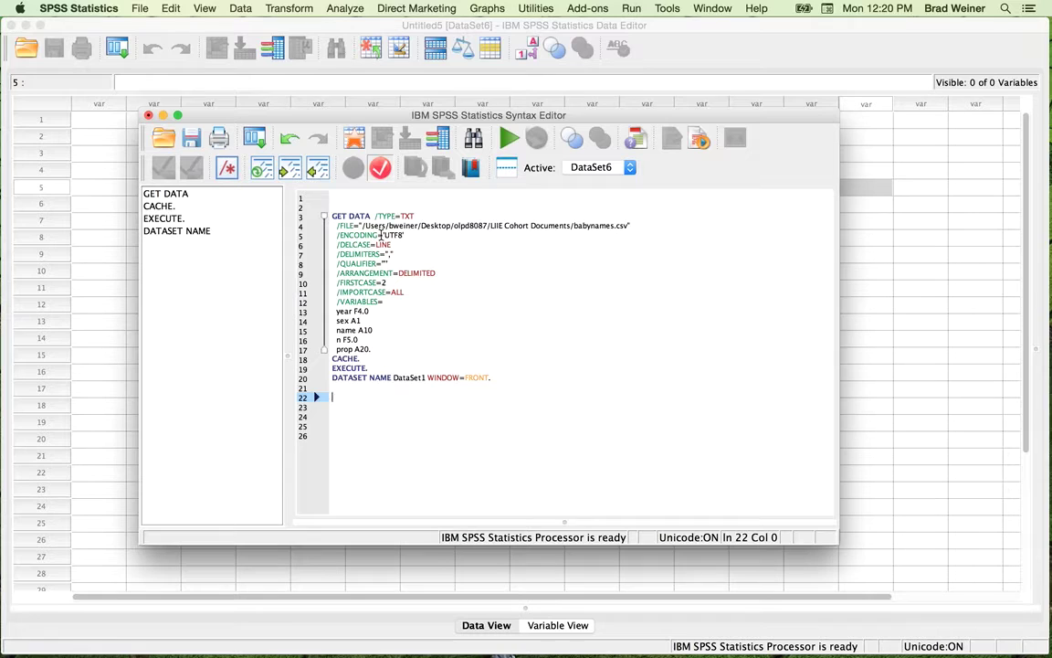
key(super+a)
key(super+r)
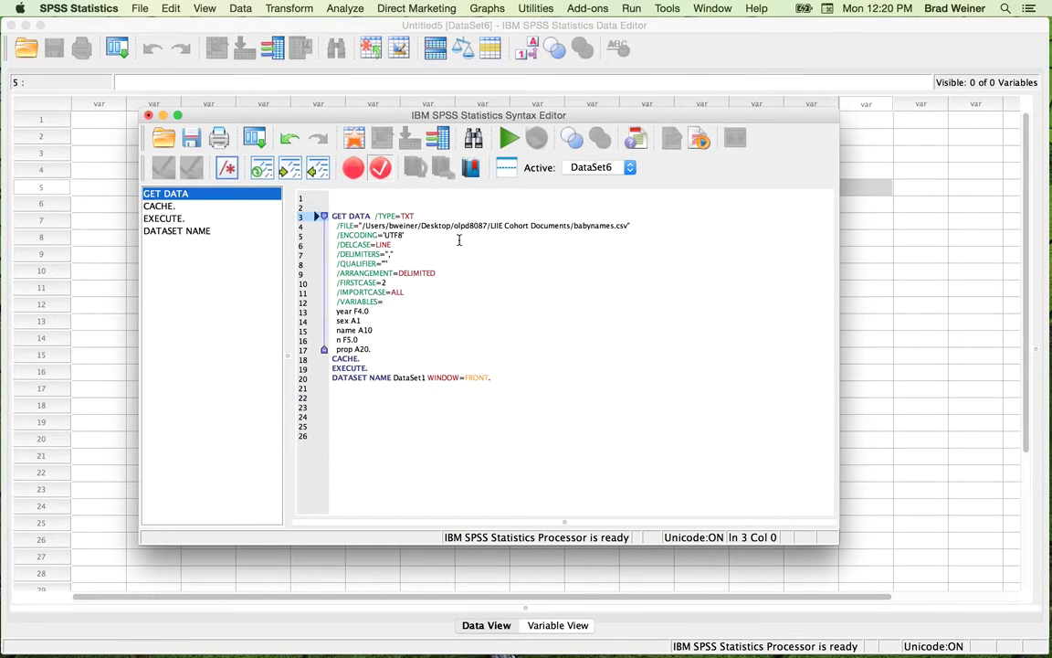
drag(510, 383, 317, 208)
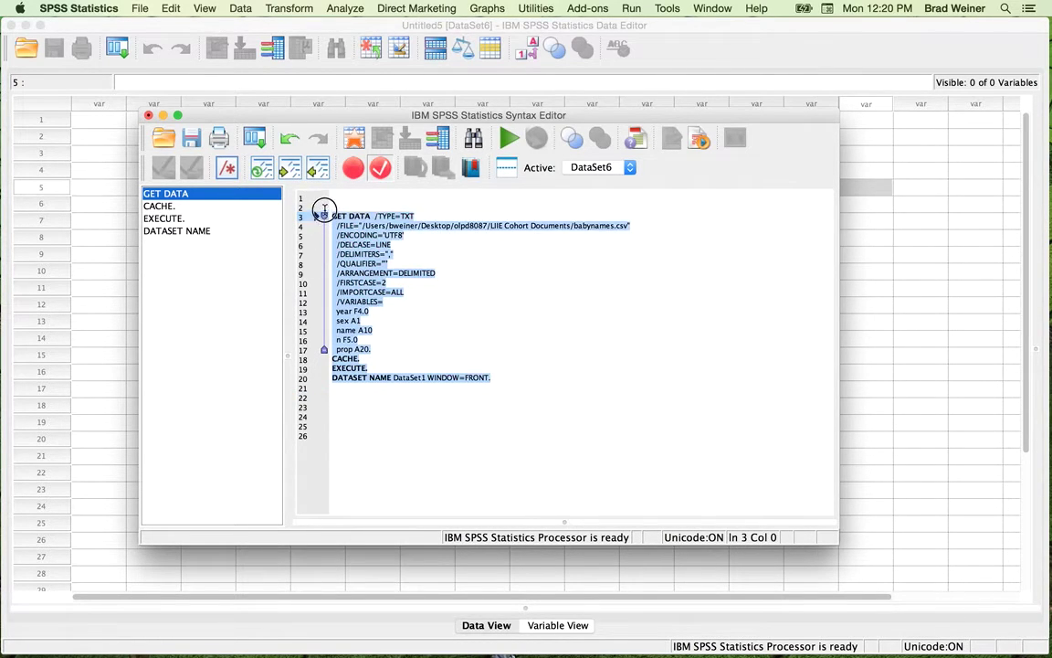
click(508, 140)
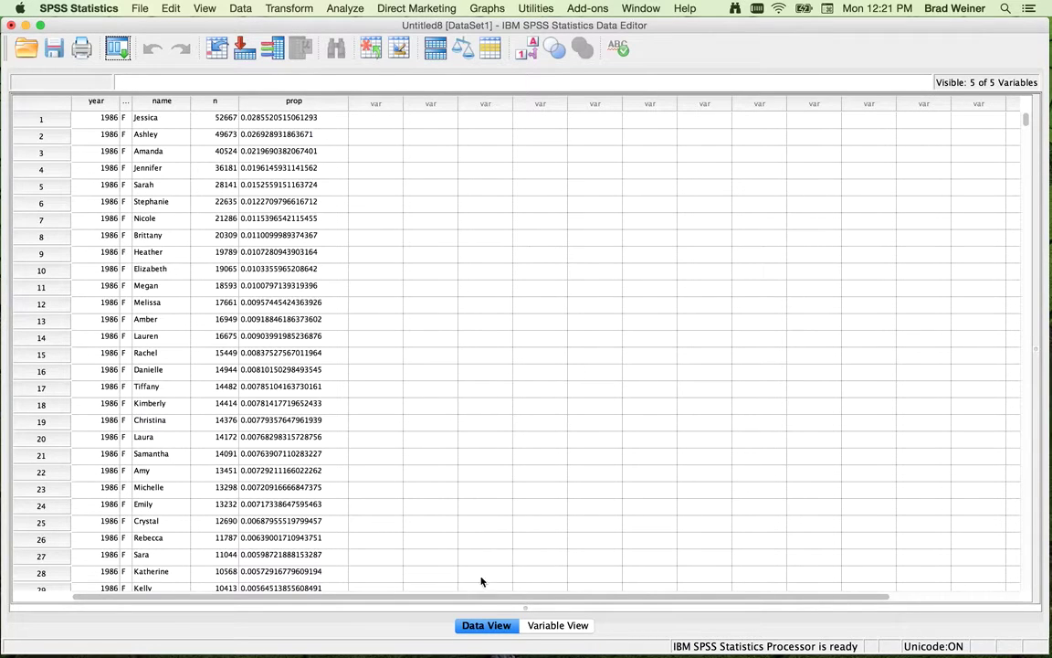
Sort the cases by the n column in descending order
scroll(240, 163, down, 6)
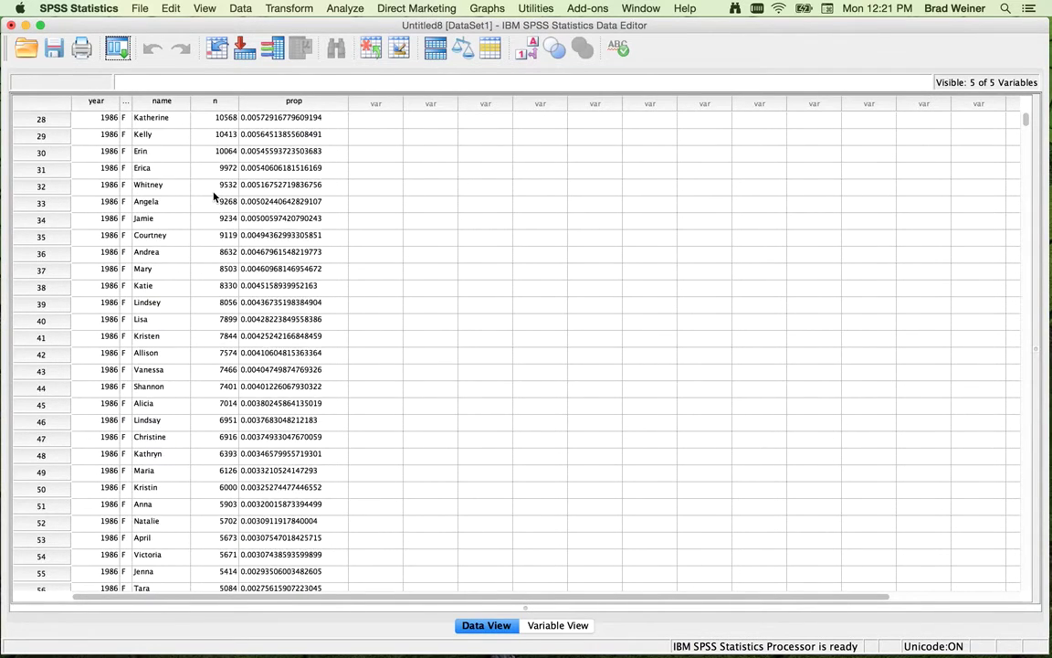
scroll(220, 160, up, 6)
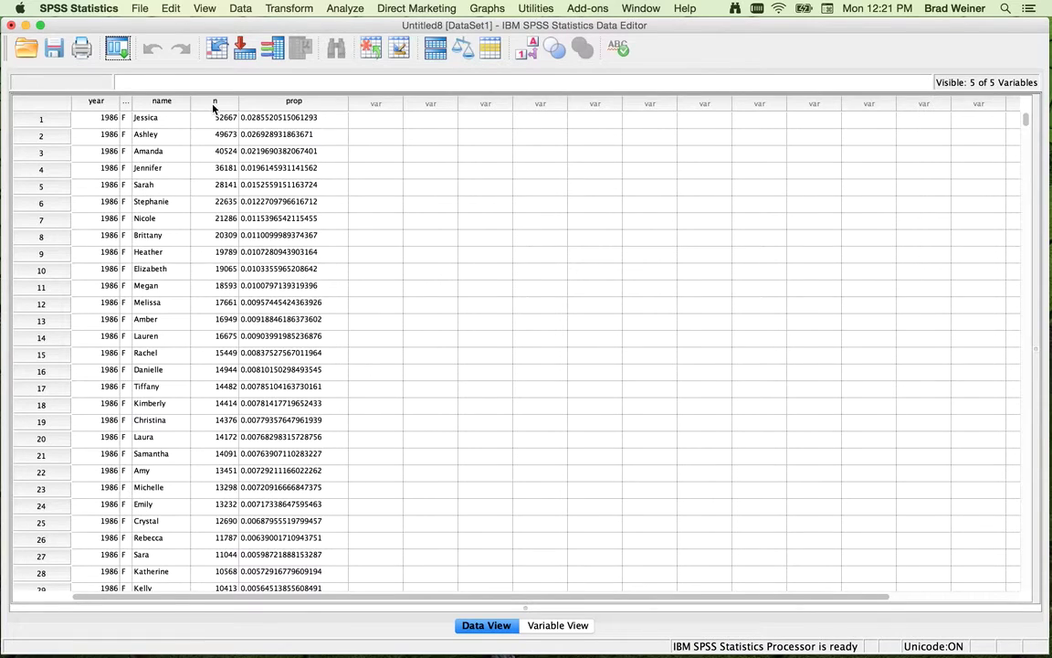
right_click(214, 102)
click(242, 214)
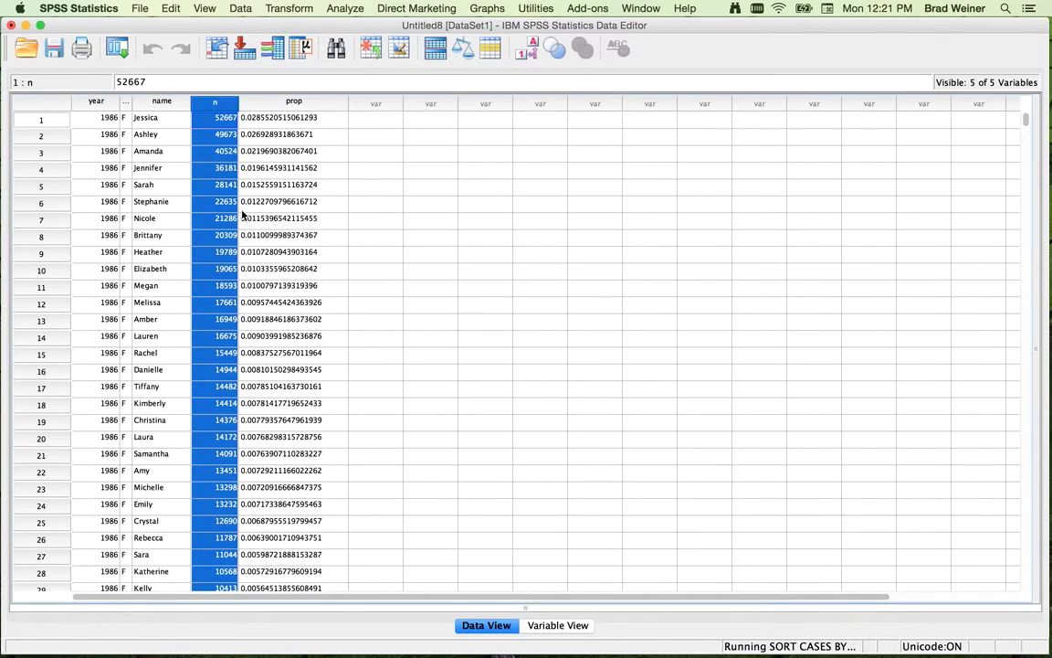
Check the sorted n values, such as 63631 in row 5 and 49673 in row 18
click(155, 103)
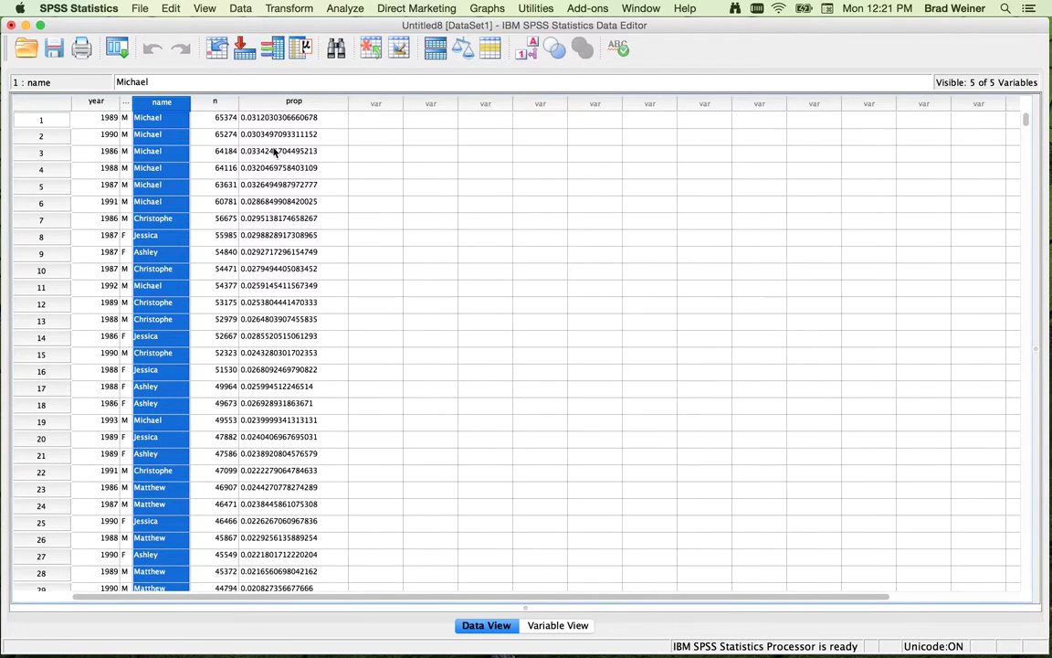
click(216, 184)
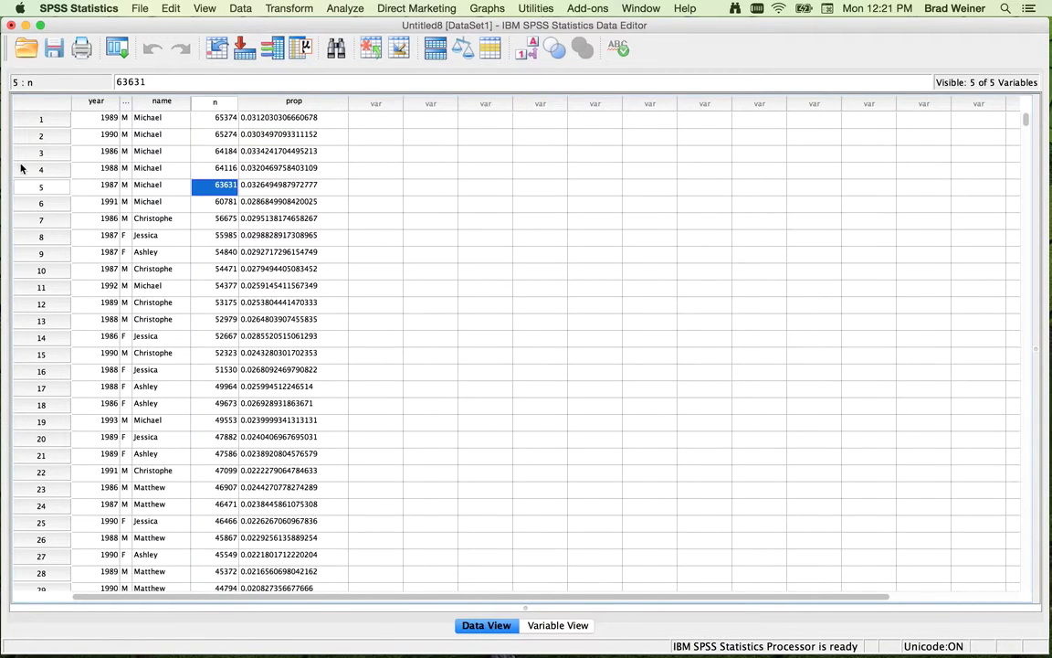
scroll(246, 172, down, 5)
scroll(246, 172, up, 5)
click(212, 403)
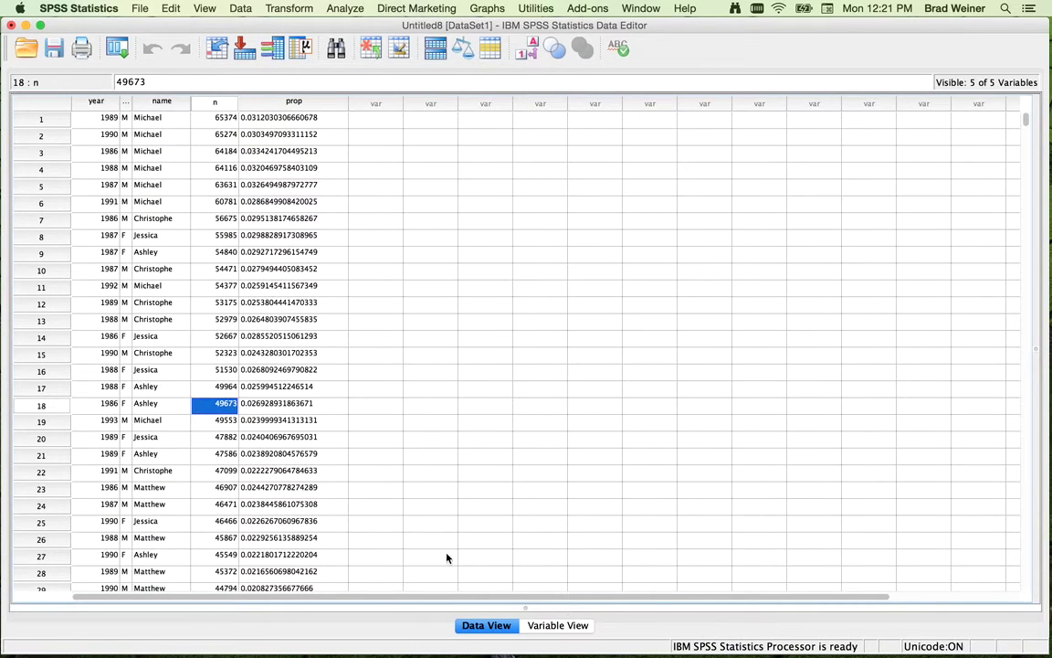
Review the five variables in Variable View, then go back to Data View
click(548, 625)
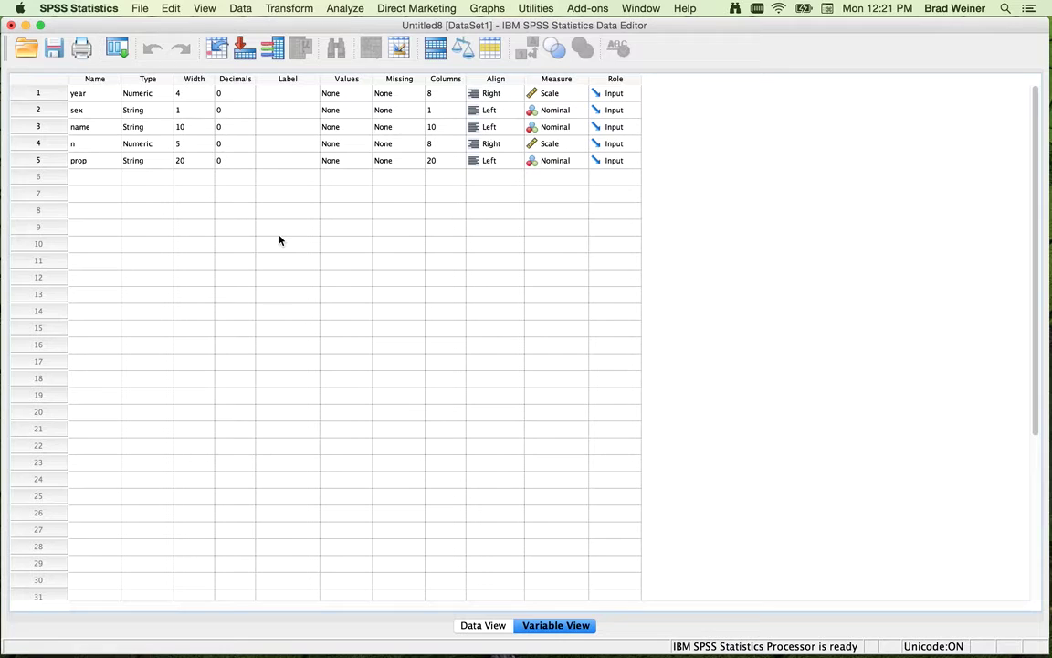
click(482, 625)
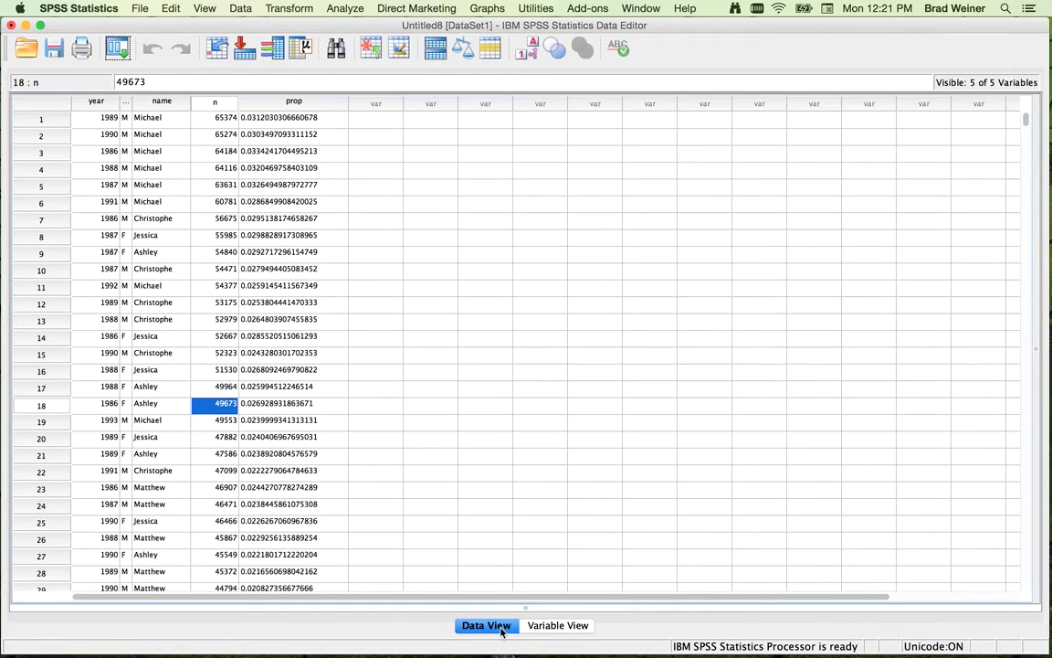
Switch to Output5 to read the GET DATA and SORT CASES log, then reopen the Window menu
click(641, 8)
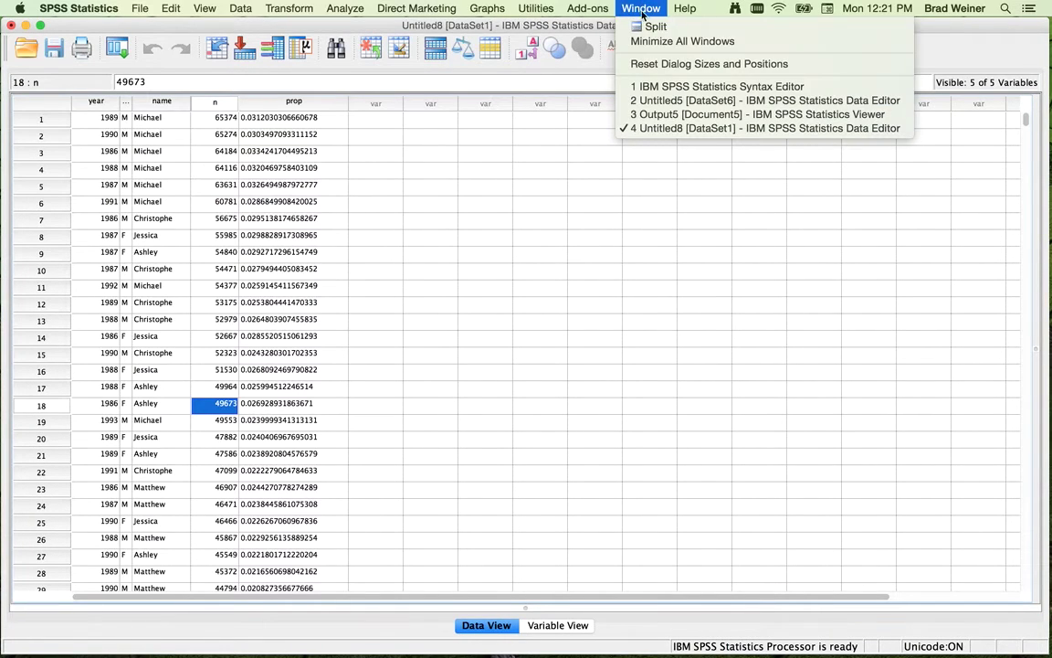
click(657, 115)
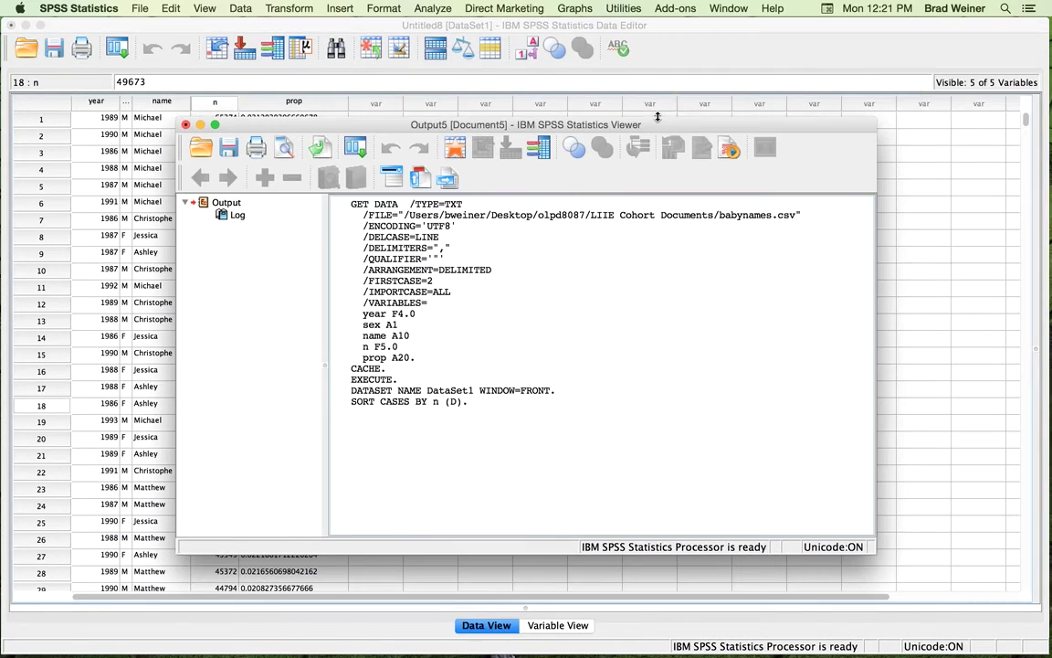
click(434, 359)
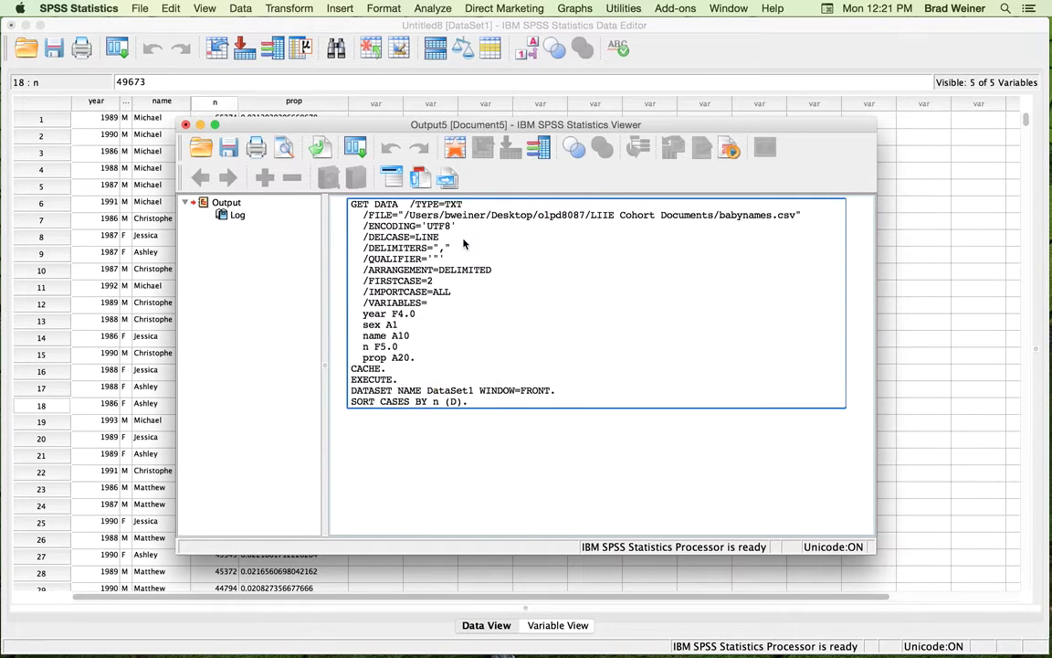
click(484, 470)
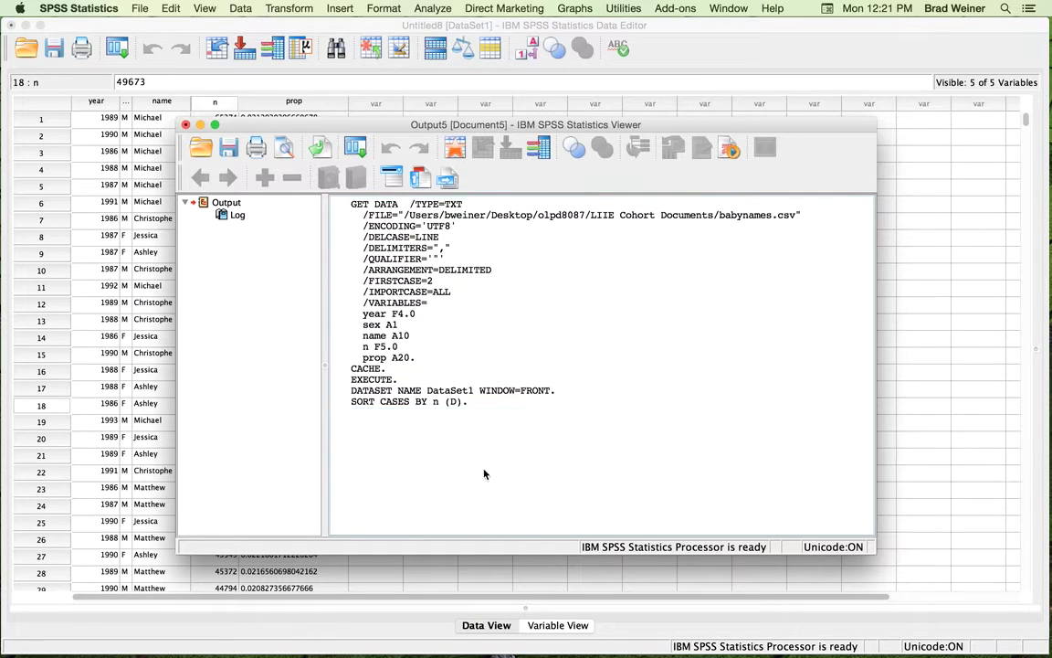
click(675, 8)
mouse_move(728, 8)
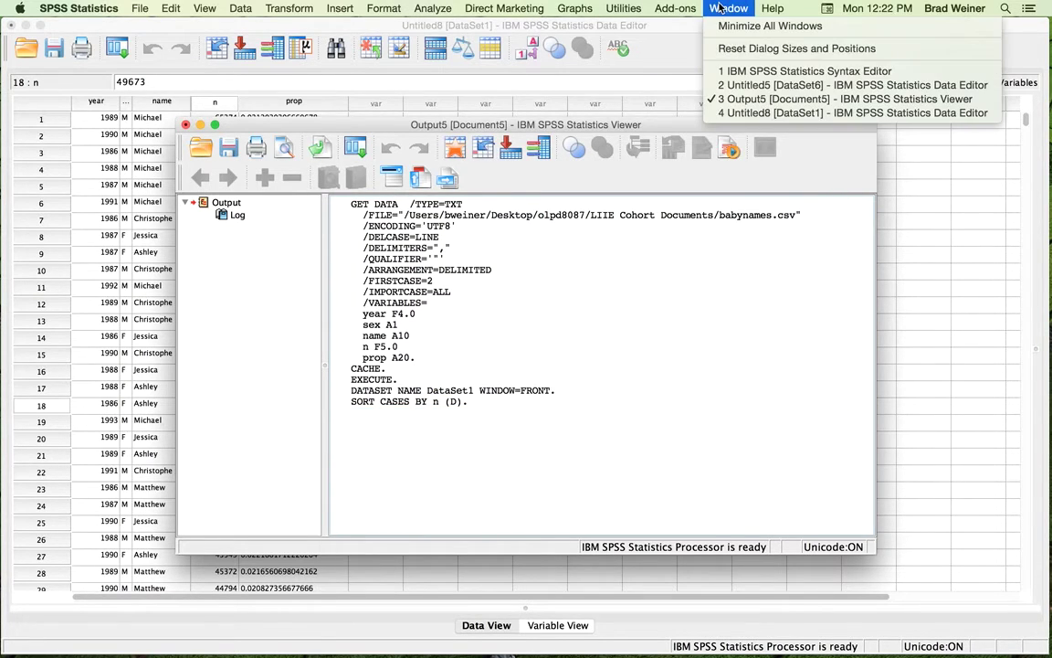
Add blank lines after the DATASET NAME line in the syntax, then return to the Data Editor
click(737, 71)
click(556, 379)
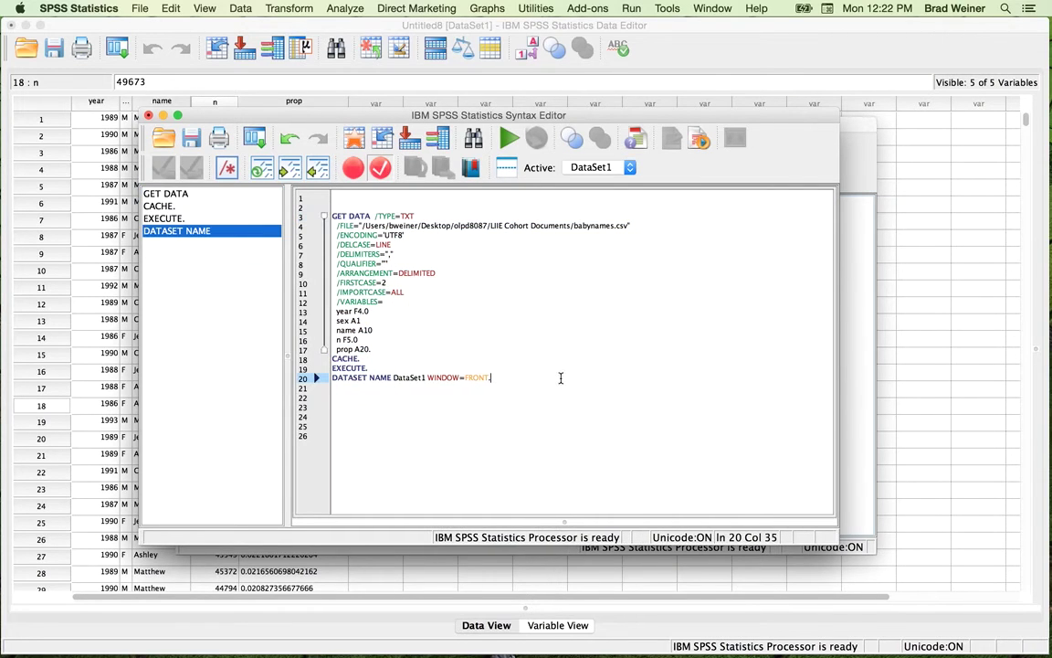
key(Return)
key(Return)
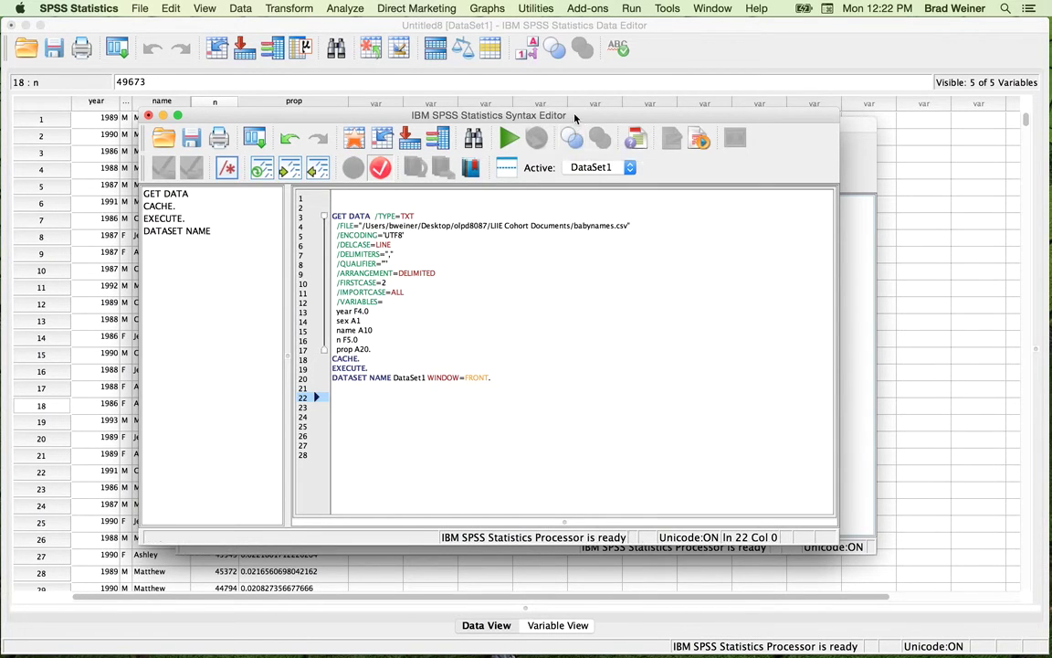
click(523, 27)
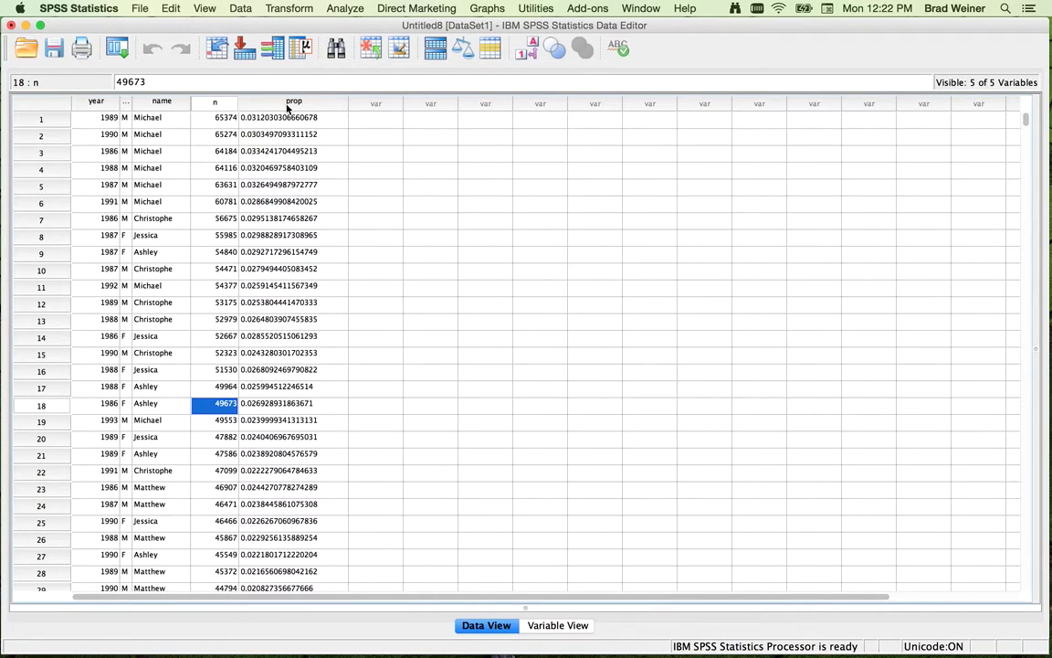
Drag the sex column's border wider so its header and M/F values show in full
click(157, 100)
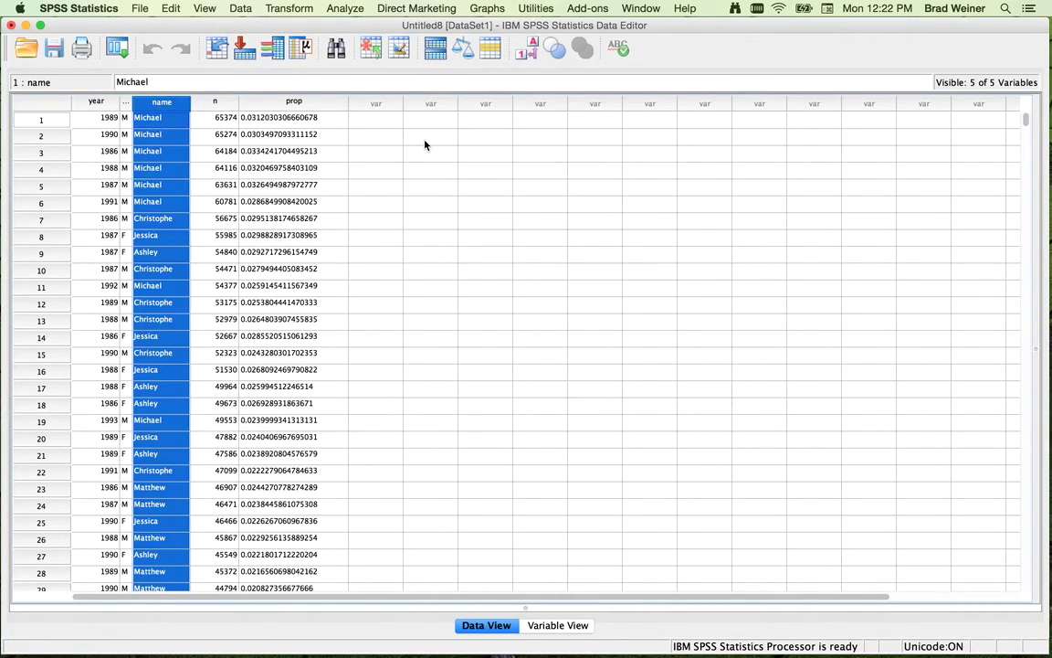
click(125, 102)
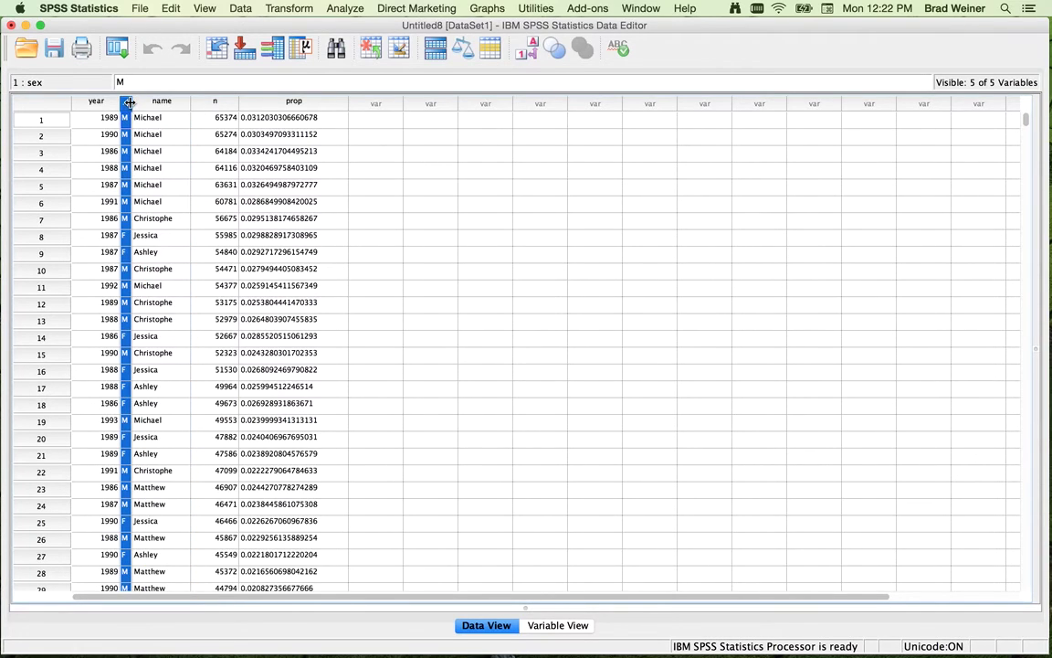
drag(130, 101, 192, 108)
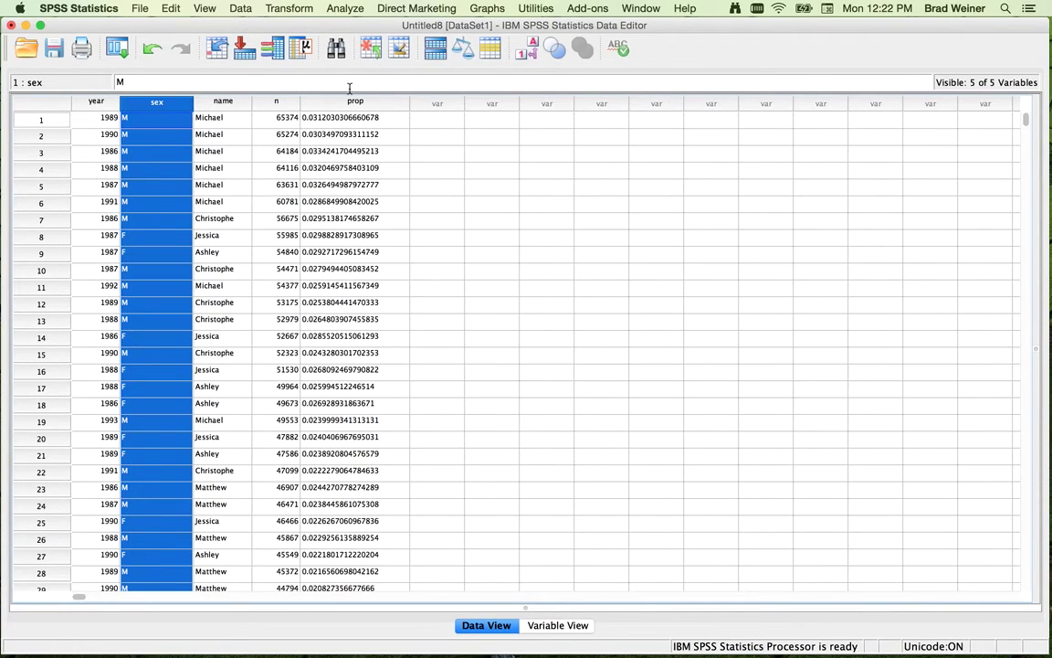
Run Frequencies on sex, giving 502032 F (59.5%) and 342109 M (40.5%)
click(307, 48)
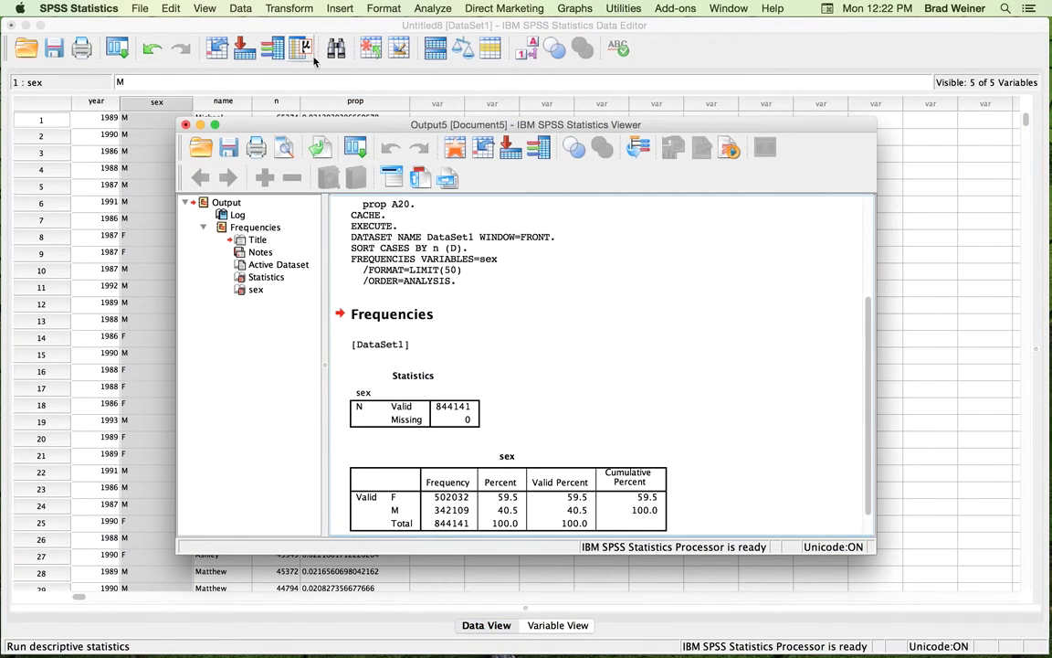
scroll(605, 312, down, 2)
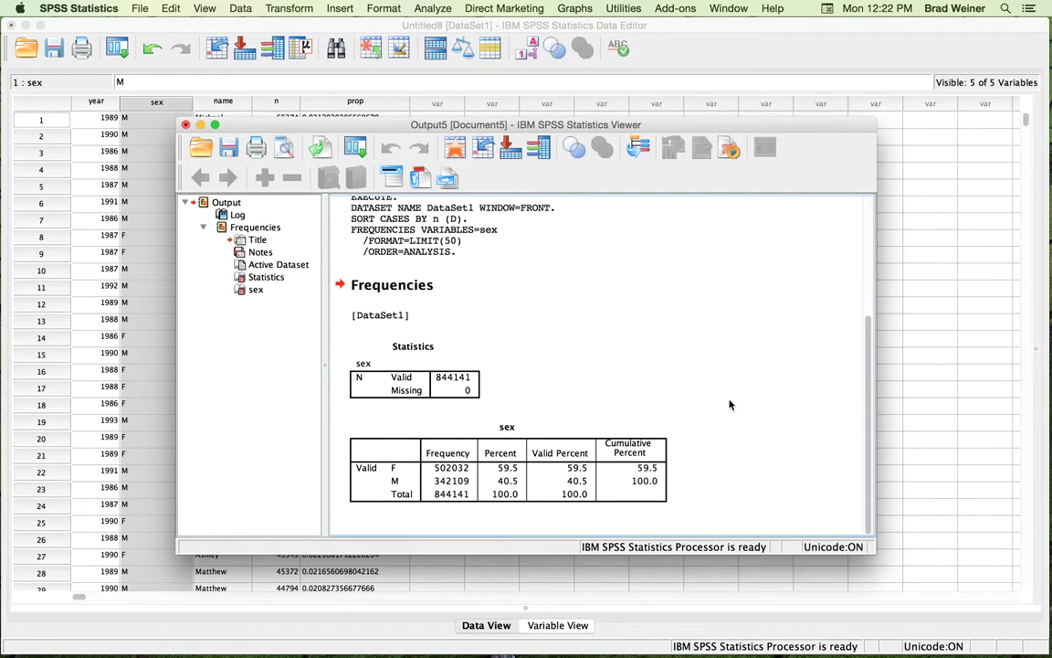
click(461, 436)
click(658, 353)
Bring the Untitled8 Data Editor back in front of the Output Viewer
click(523, 24)
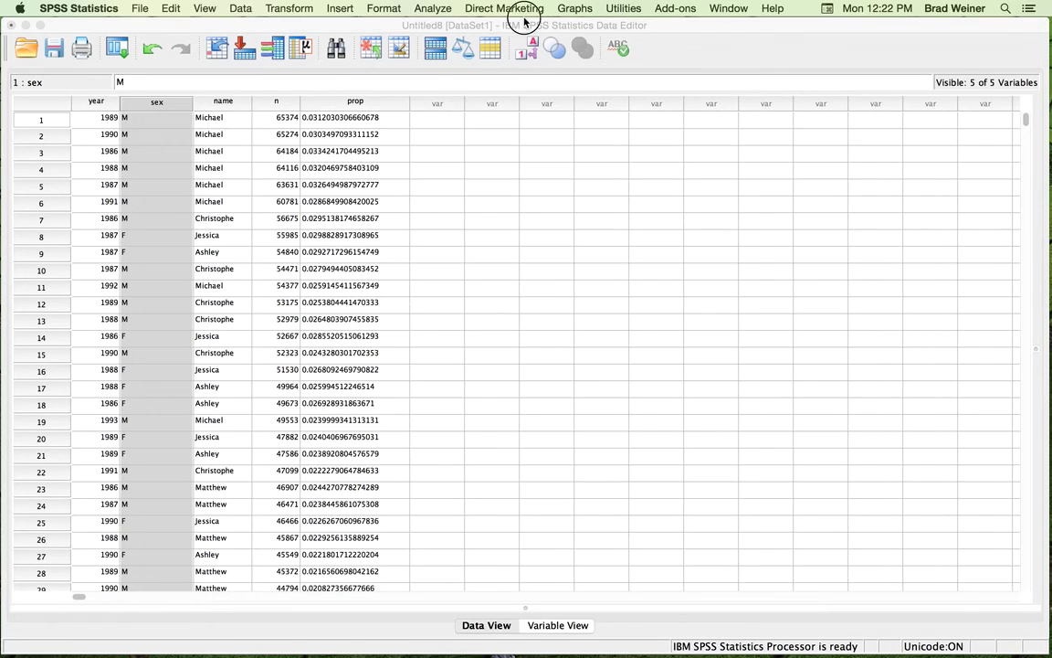